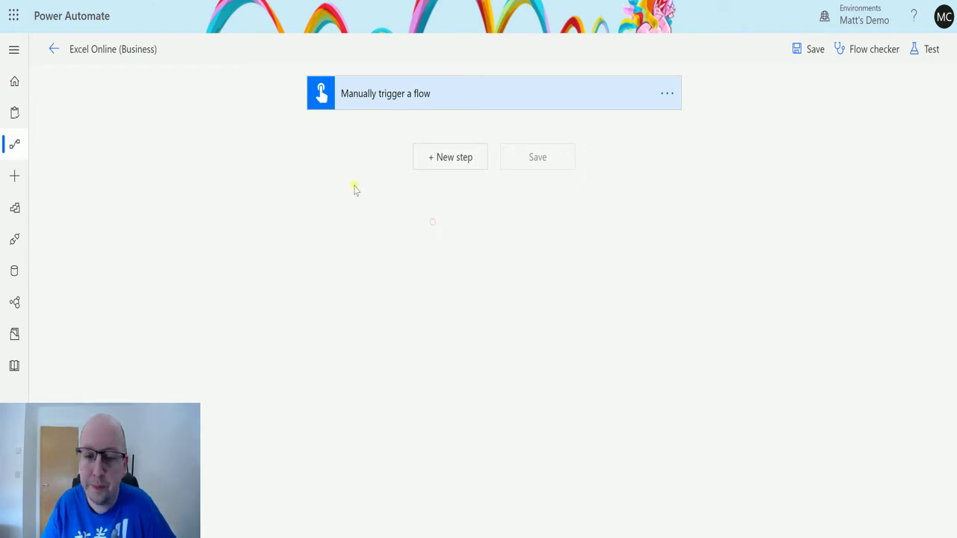
Add the Excel Online (Business) action "List rows present in a table" after the manual trigger
left_click(454, 158)
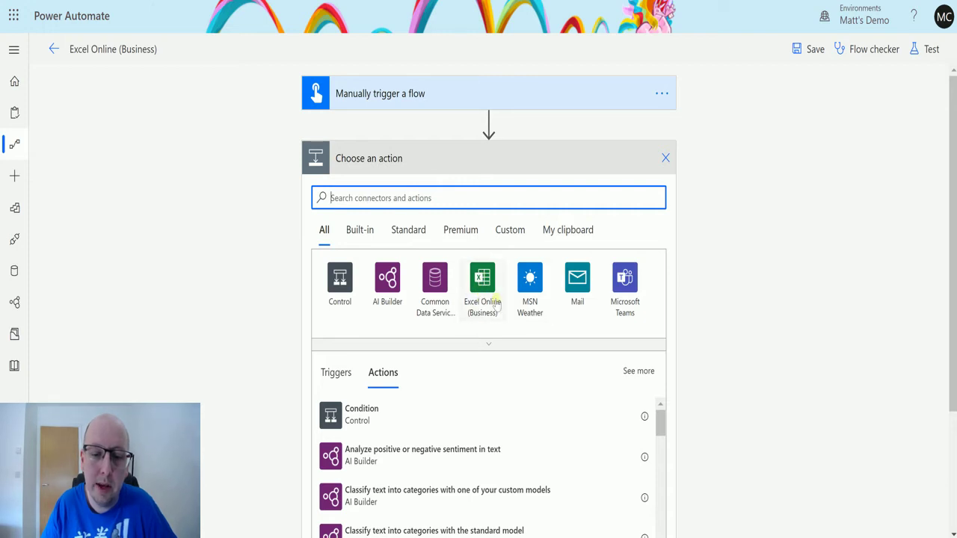
left_click(484, 282)
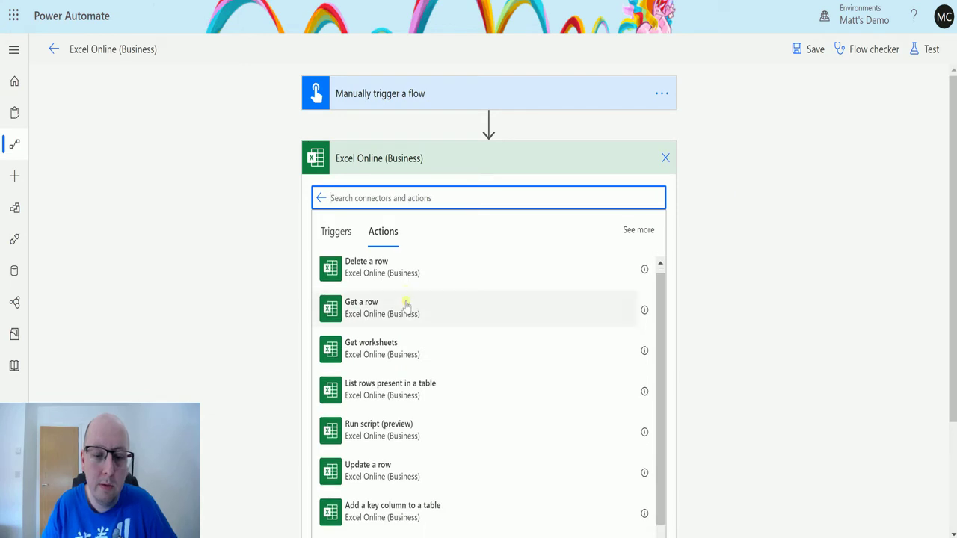
scroll(406, 305, "down", 1)
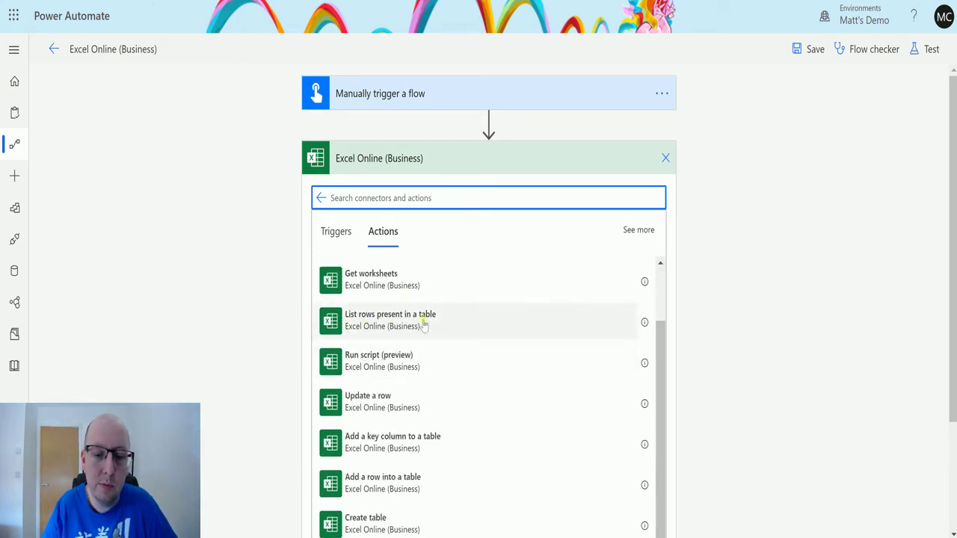
left_click(374, 330)
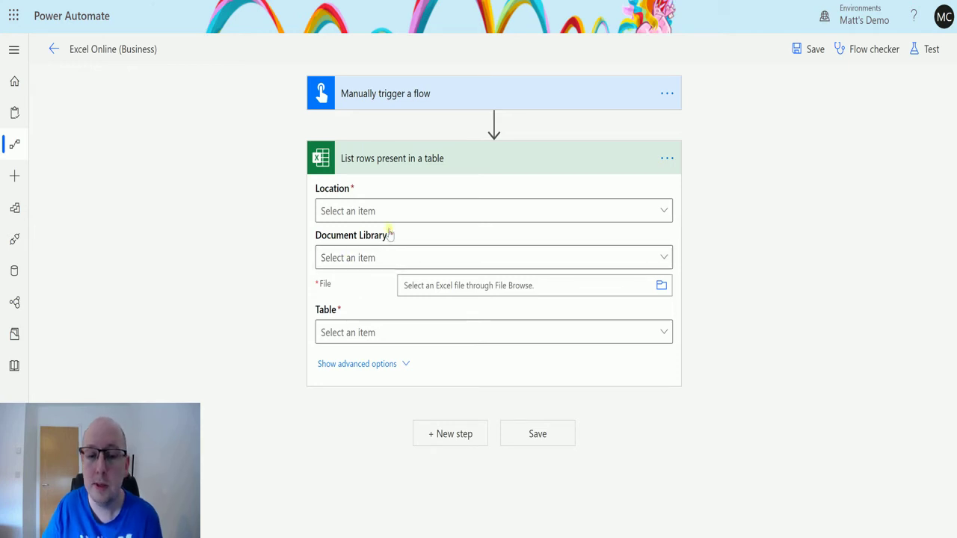
Set the List rows action's location to OneDrive for Business and its document library to the first OneDrive entry
left_click(435, 211)
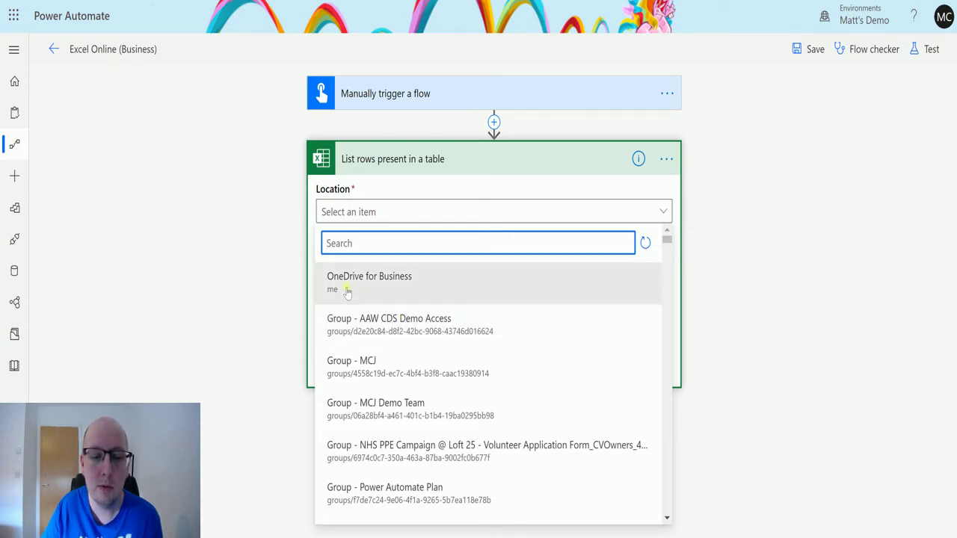
left_click(382, 290)
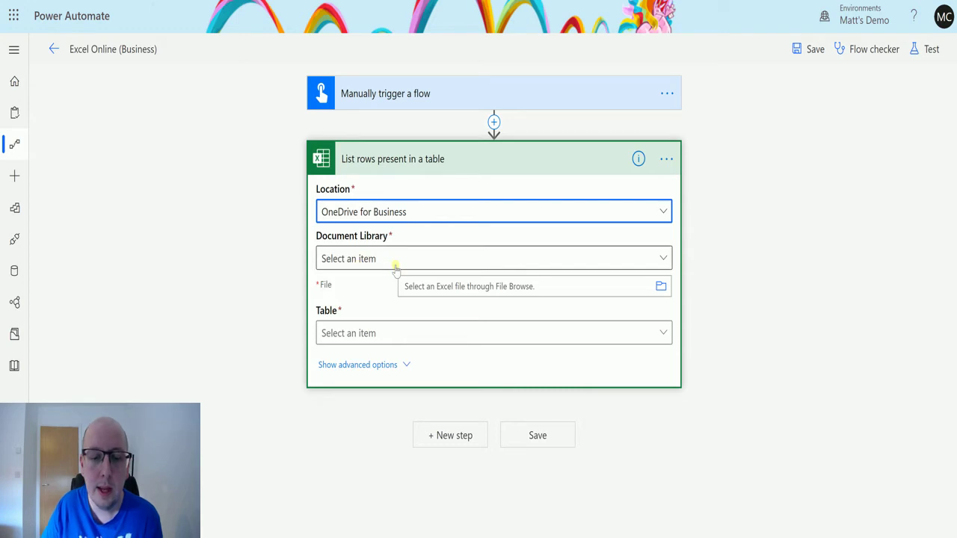
left_click(394, 257)
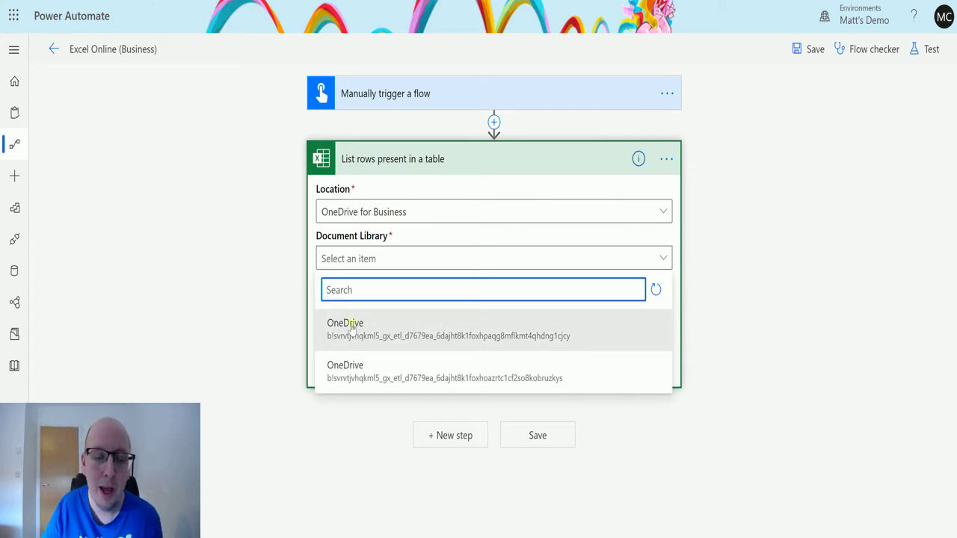
left_click(431, 316)
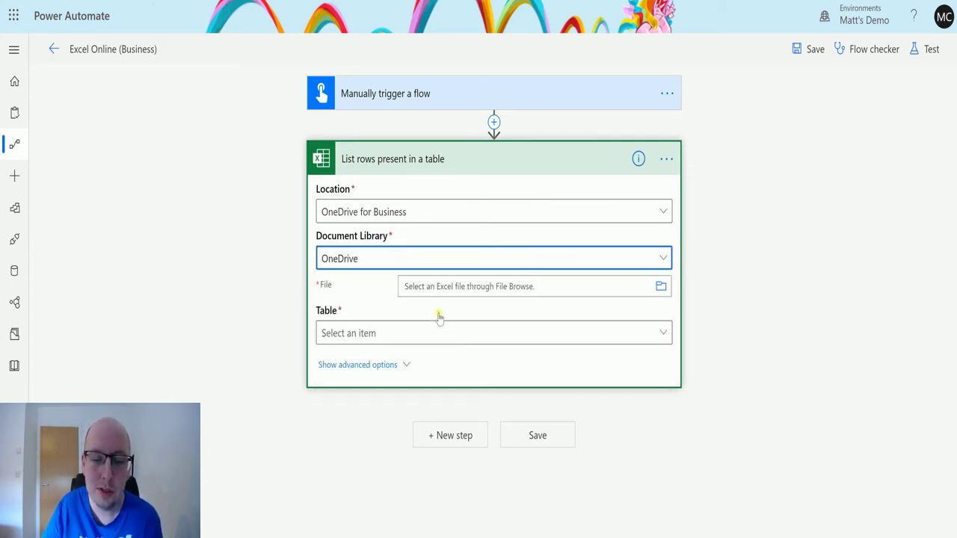
Choose FlowBook.xlsx from the PowerAutomate folder as the file and Table1 as the table to list rows from
left_click(661, 286)
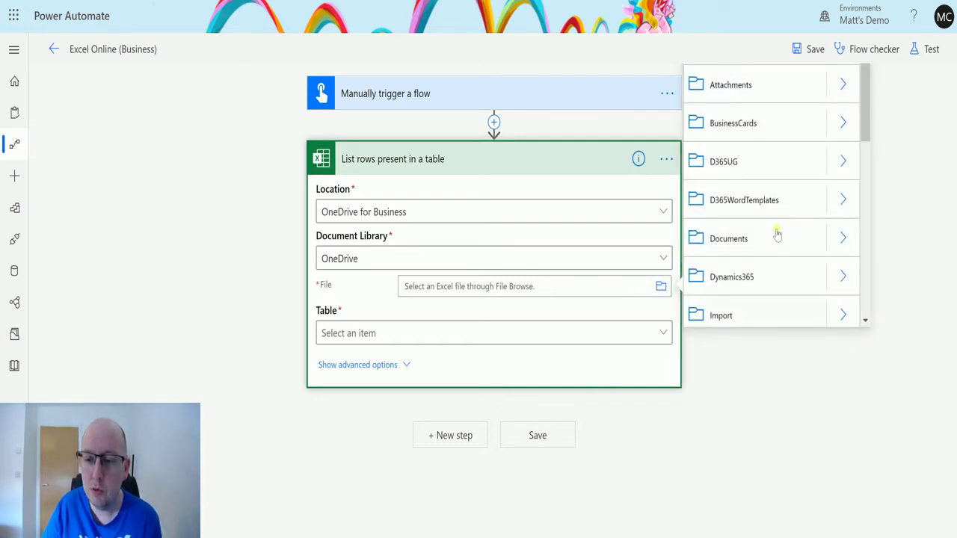
scroll(767, 149, "down", 1)
scroll(748, 210, "down", 1)
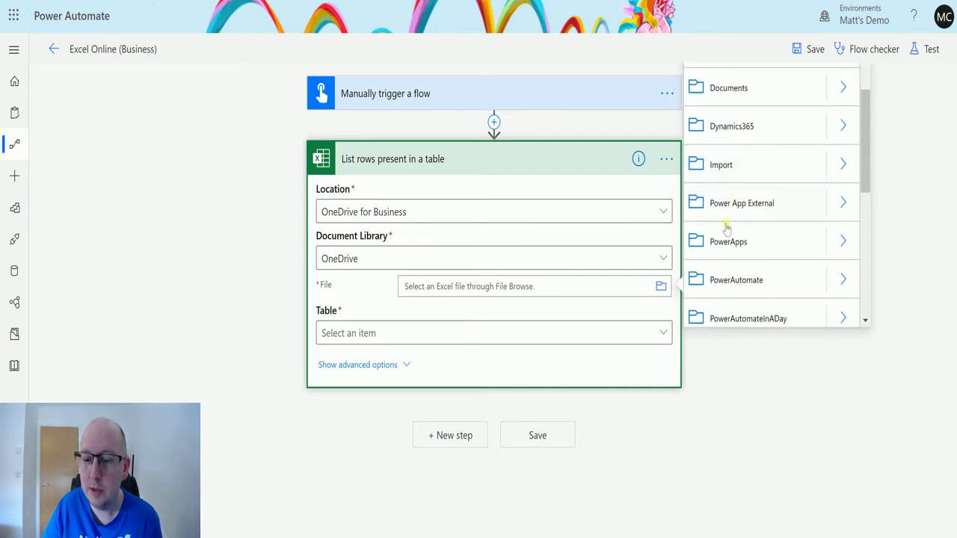
left_click(842, 282)
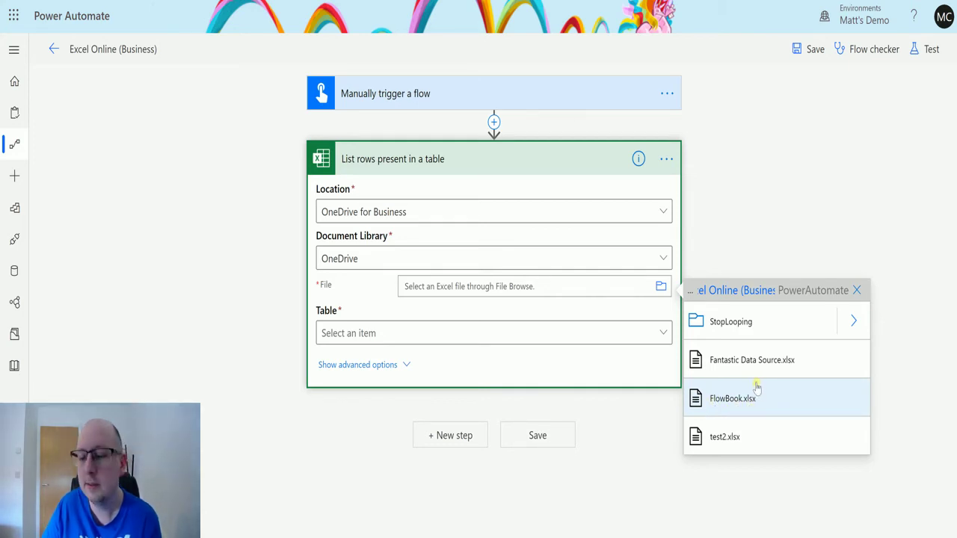
left_click(757, 387)
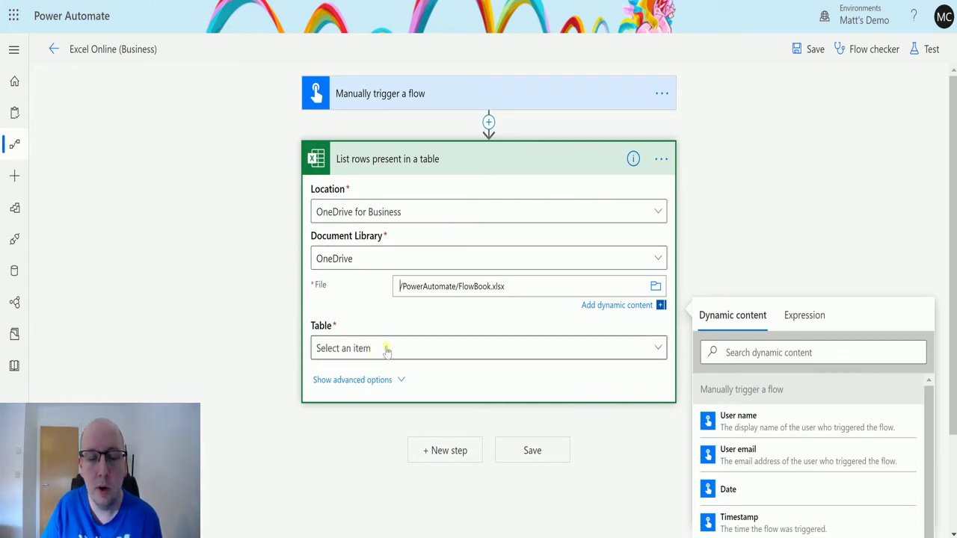
left_click(397, 350)
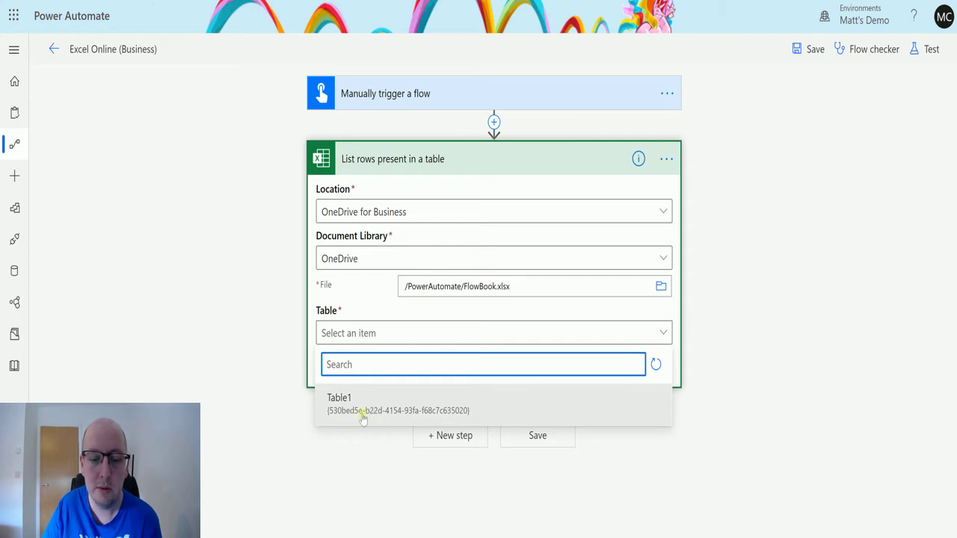
left_click(336, 408)
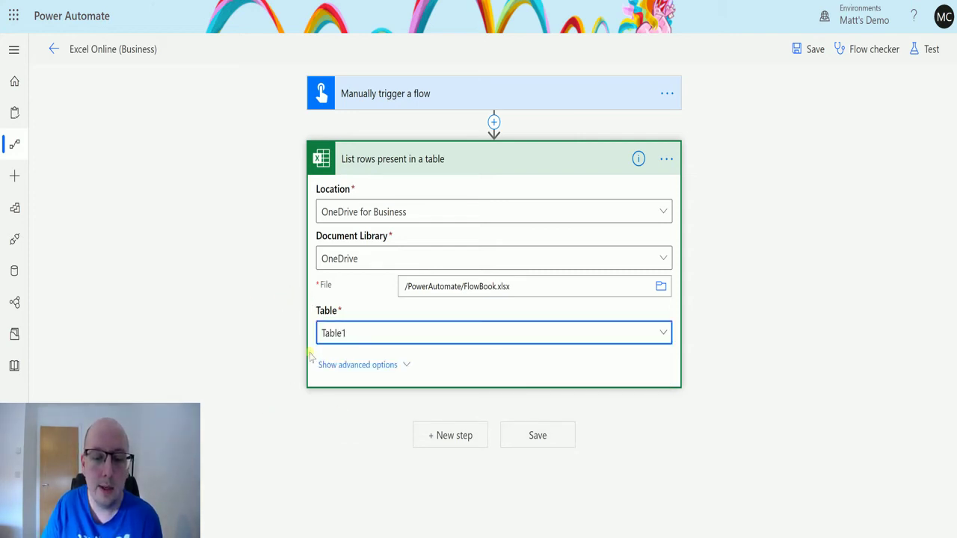
Examine the advanced filter, order, count and select query options of the List rows action, and collapse them again
left_click(381, 366)
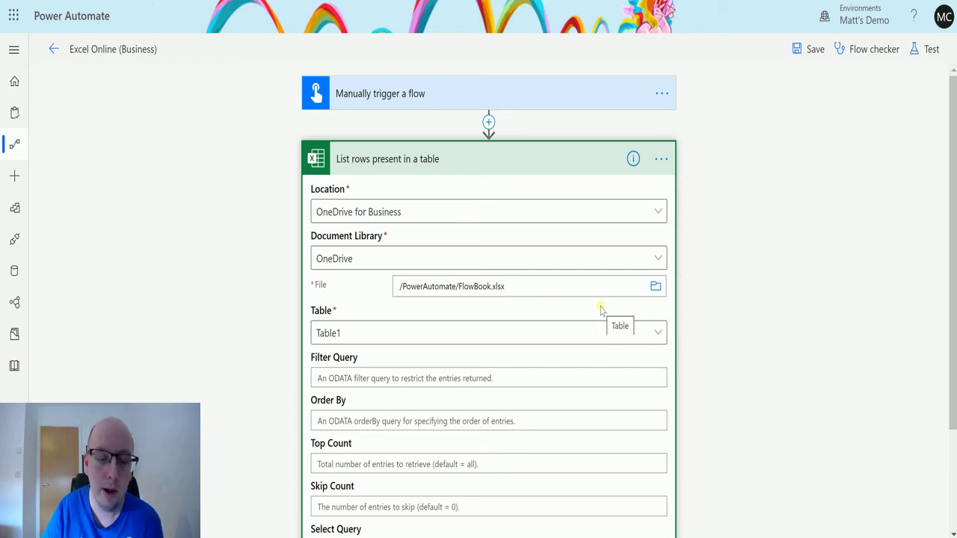
scroll(609, 277, "down", 1)
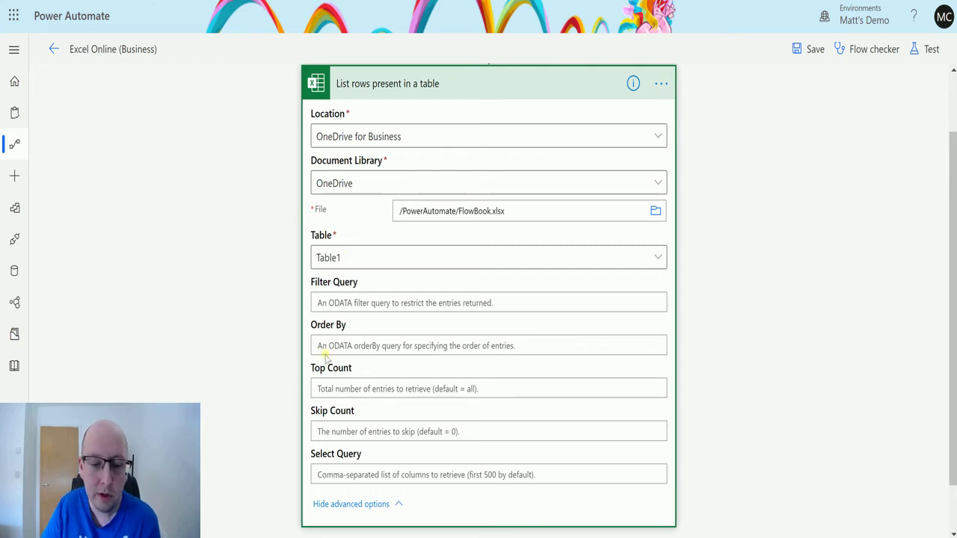
left_click(359, 505)
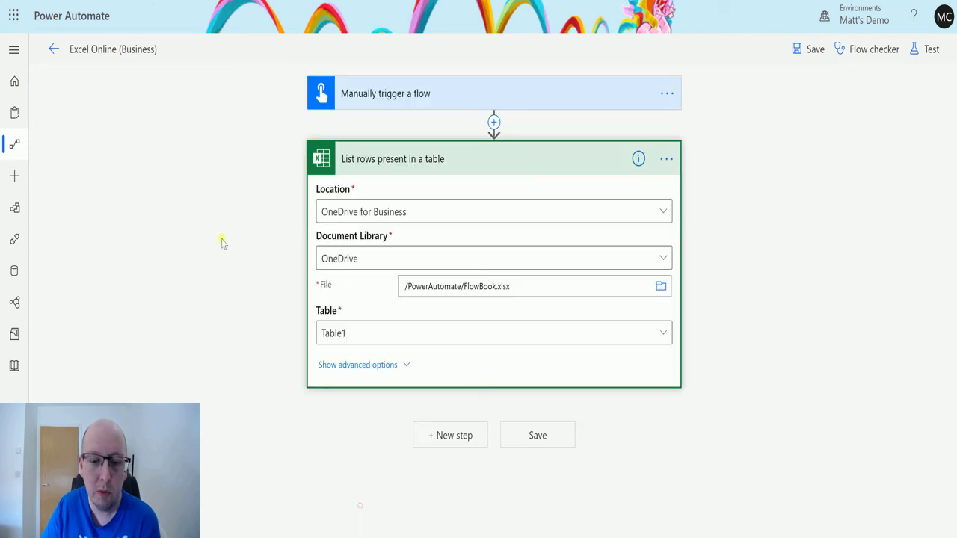
Add a Data Operation Compose action after the List rows action
left_click(450, 435)
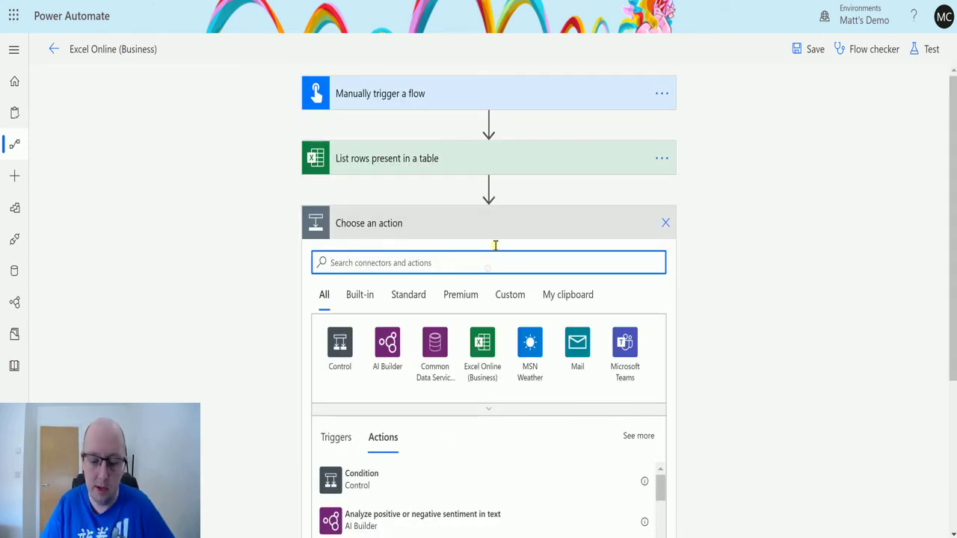
type("compose")
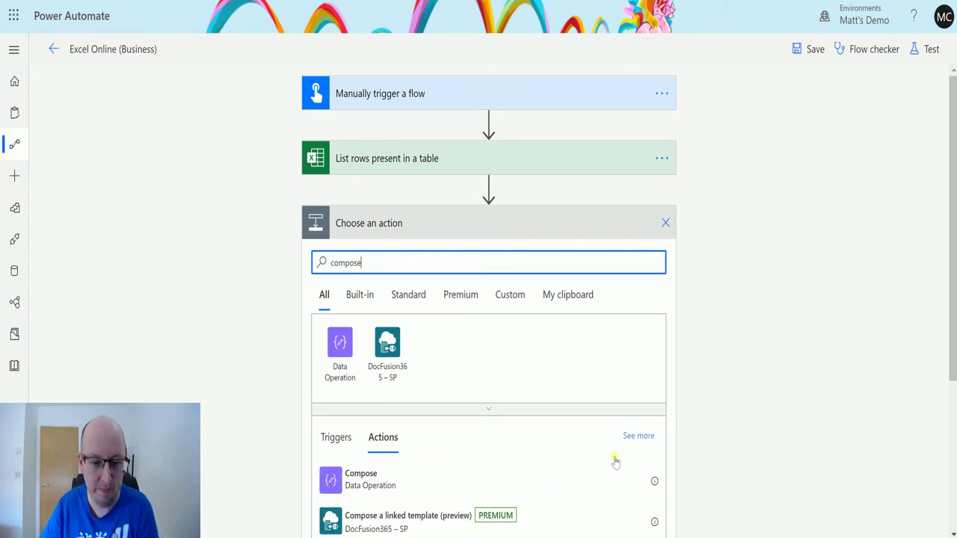
left_click(378, 472)
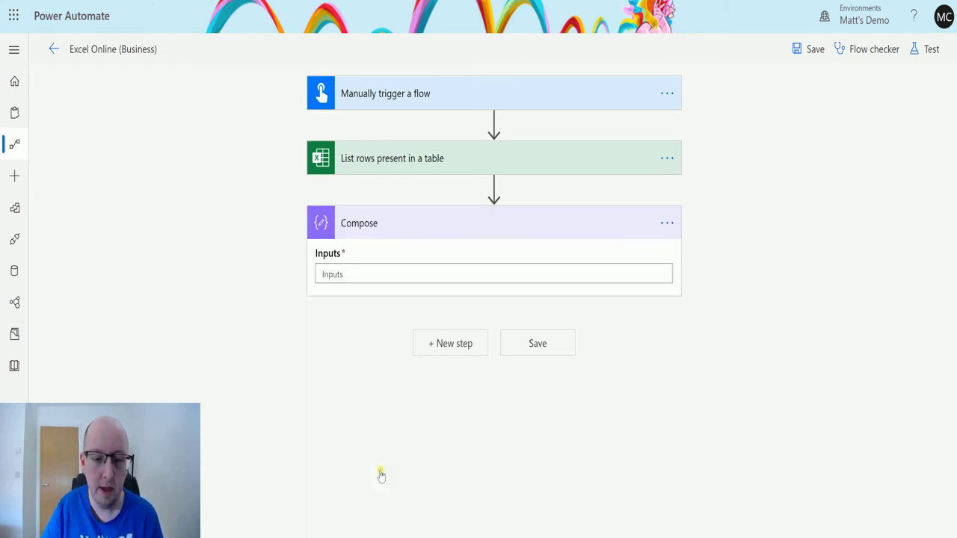
Set the Compose input to the dynamic value Name from the List rows present in a table action
left_click(350, 277)
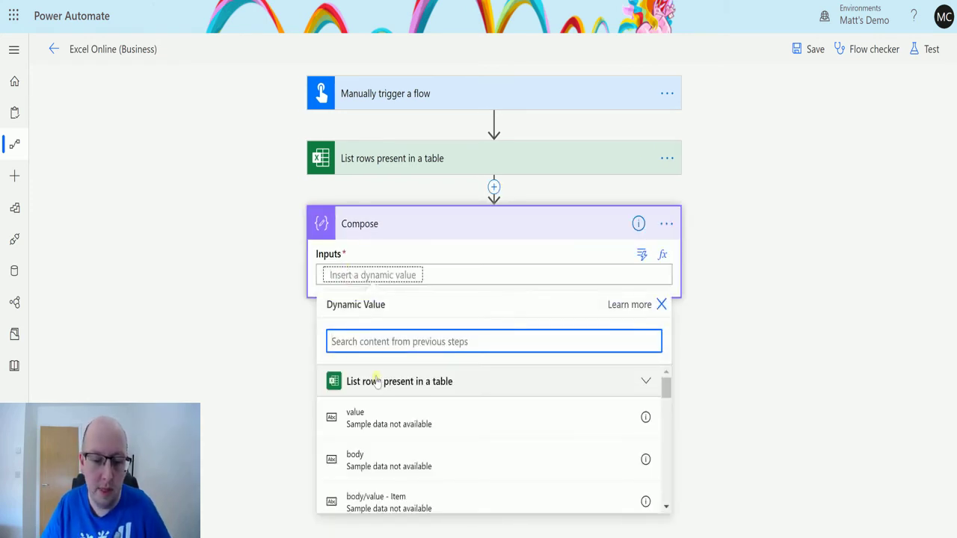
scroll(377, 404, "down", 2)
scroll(358, 421, "up", 1)
scroll(357, 420, "up", 1)
scroll(385, 421, "down", 2)
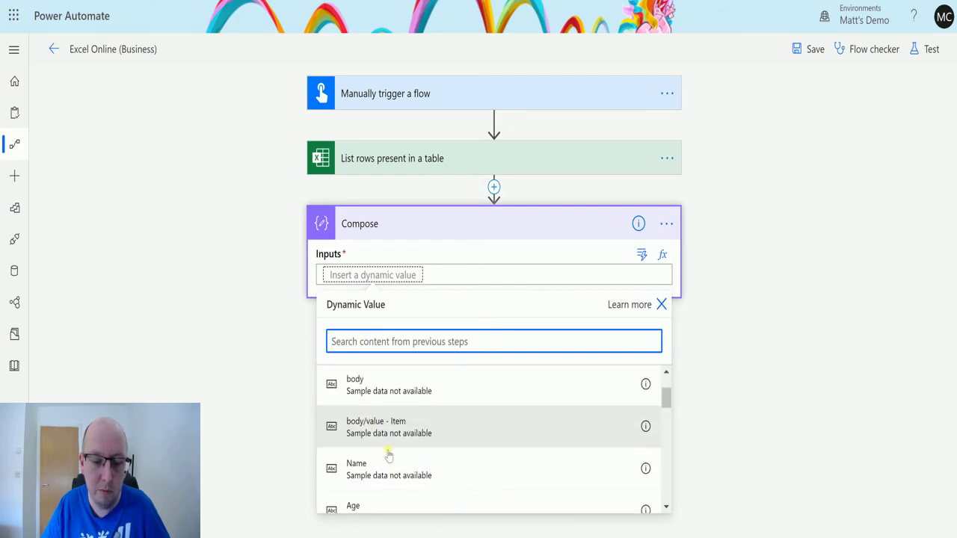
scroll(389, 449, "down", 1)
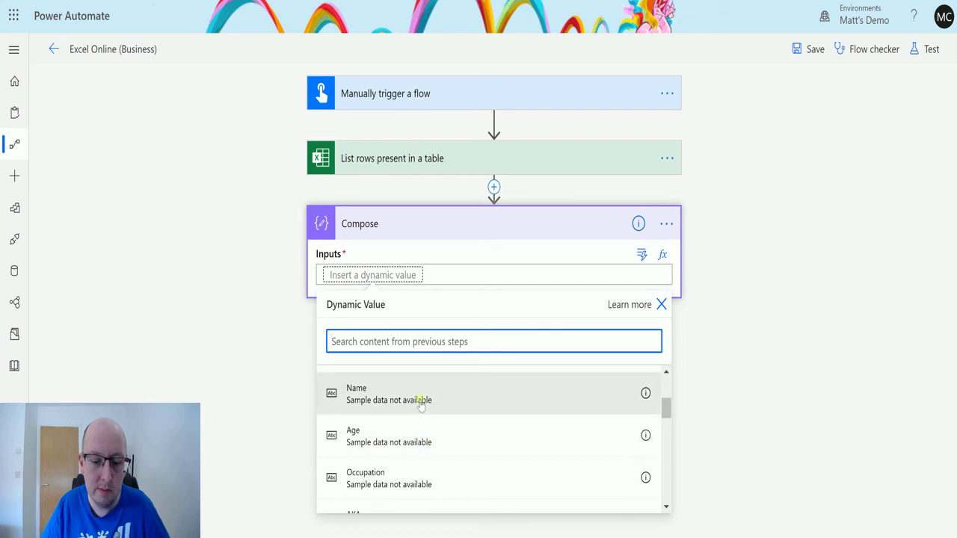
scroll(424, 387, "down", 2)
scroll(381, 414, "up", 2)
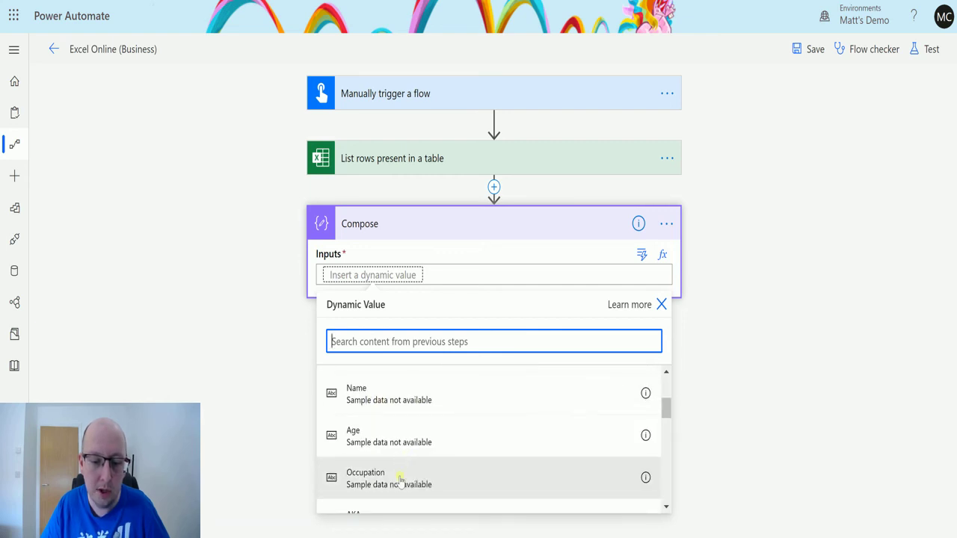
left_click(397, 408)
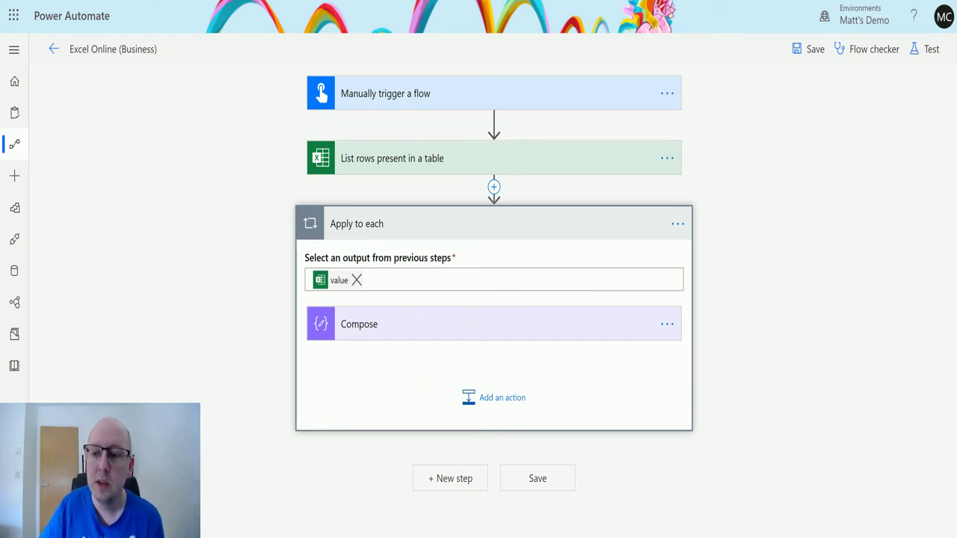
Save the flow and run a test of it with the trigger performed manually
left_click(932, 49)
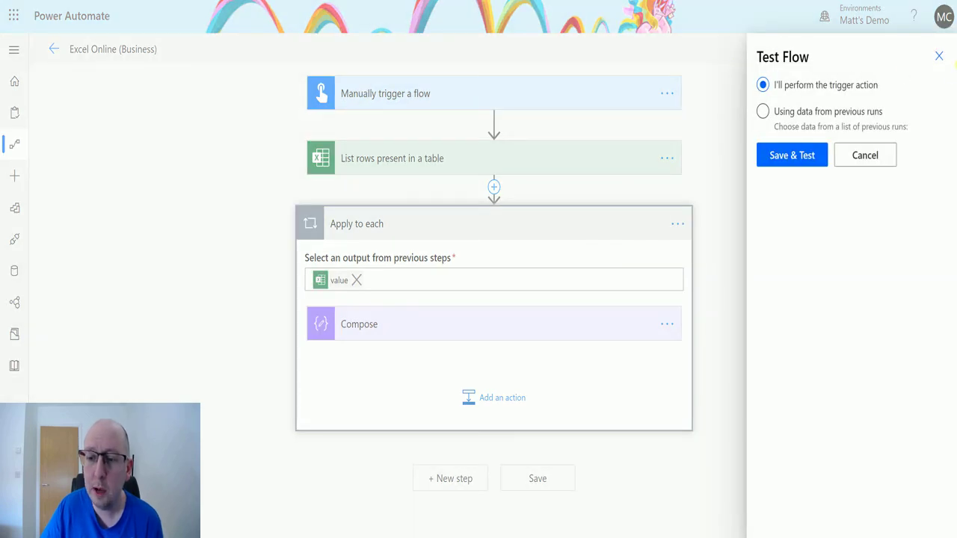
left_click(785, 154)
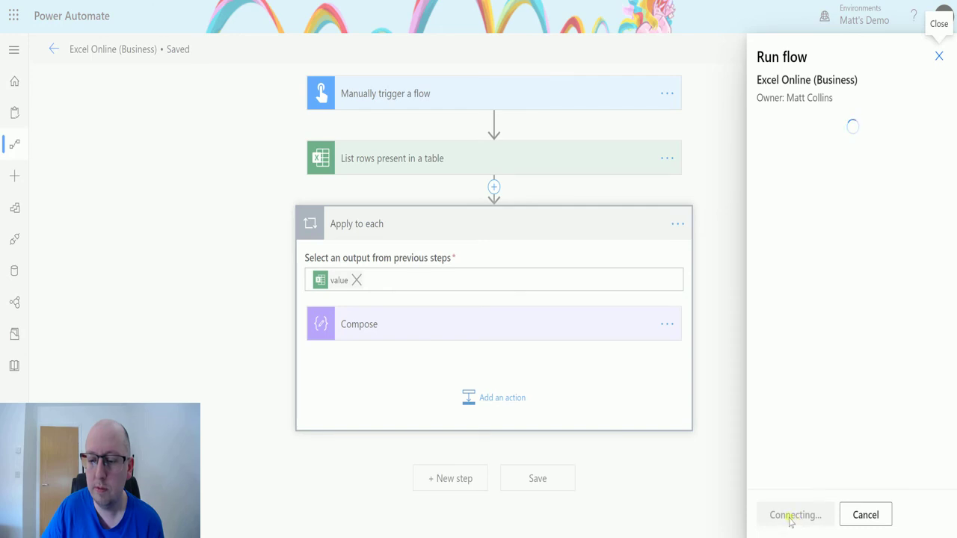
left_click(795, 517)
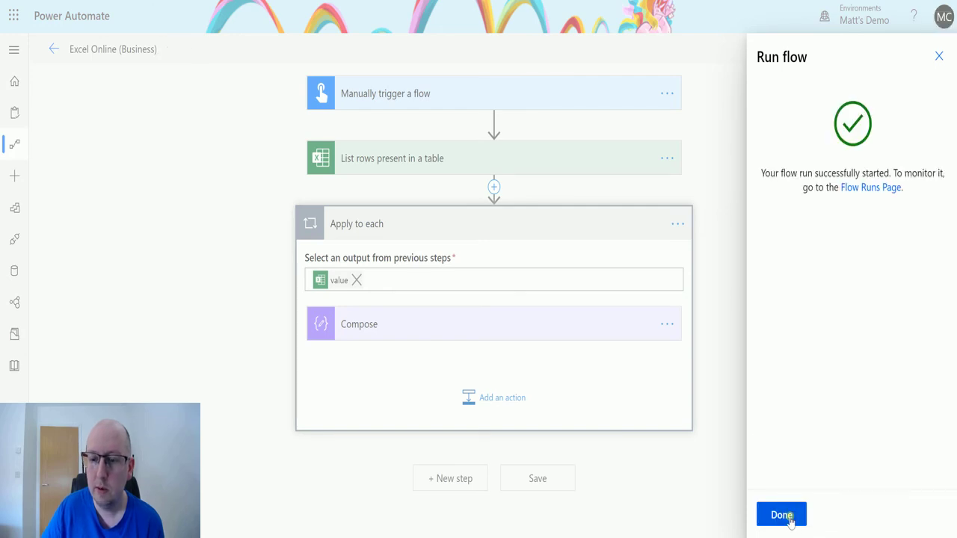
left_click(791, 516)
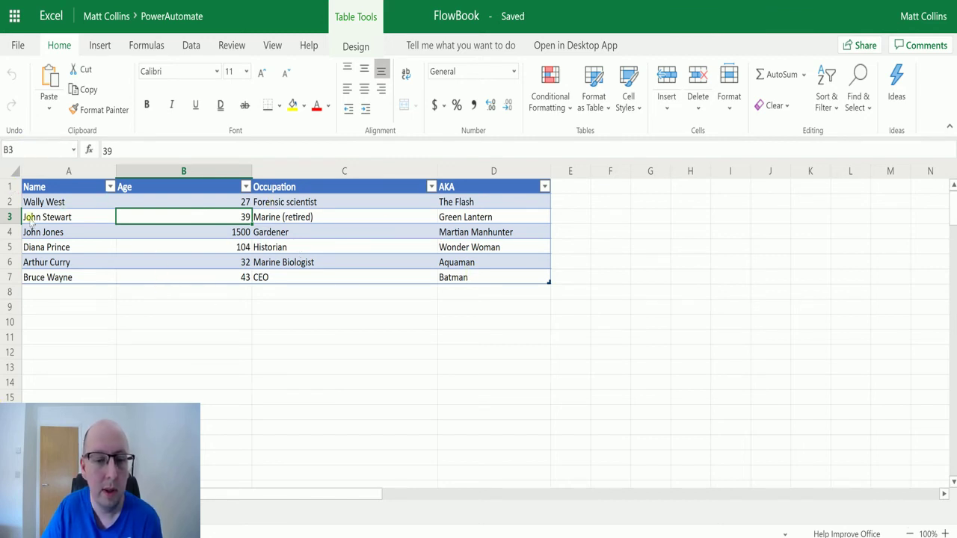
Look over the entries of the Name column in the FlowBook workbook's table in Excel
left_click(199, 316)
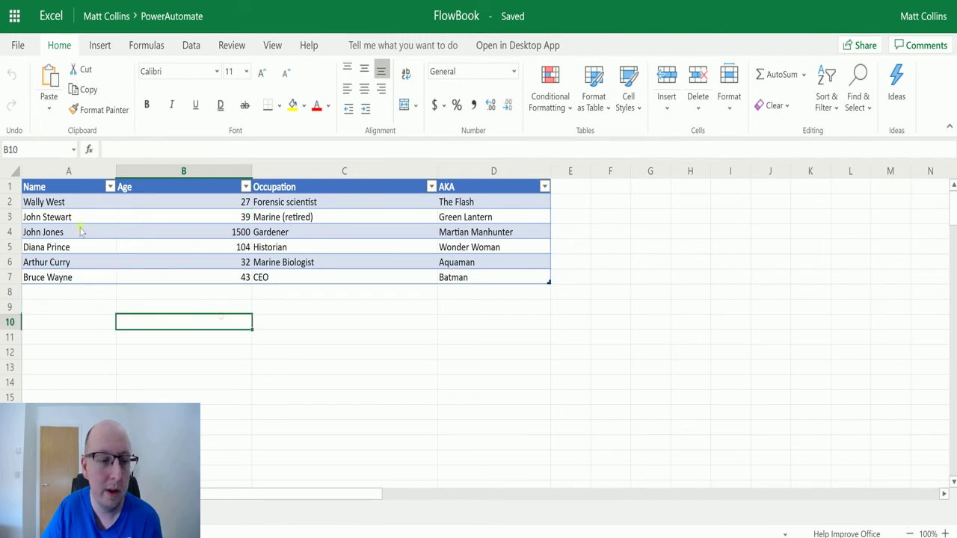
left_click_drag(75, 199, 86, 277)
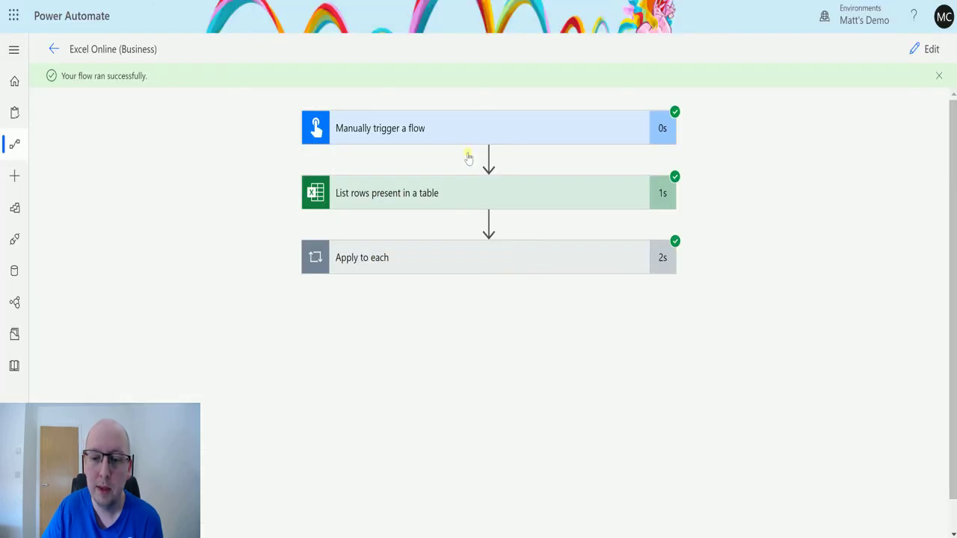
In the Power Automate test run, inspect the Compose inputs and outputs inside Apply to each, advancing to the second iteration
left_click(509, 269)
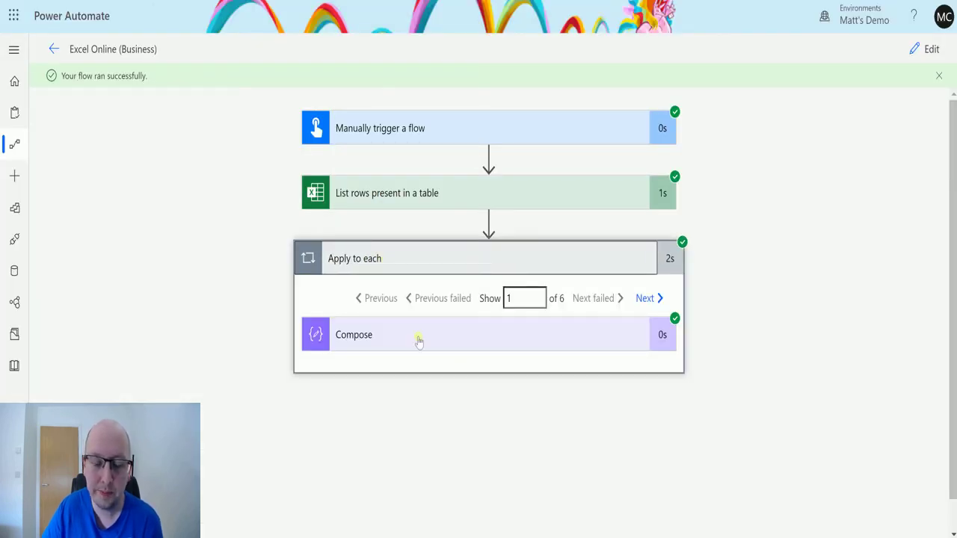
left_click(418, 337)
scroll(613, 231, "down", 1)
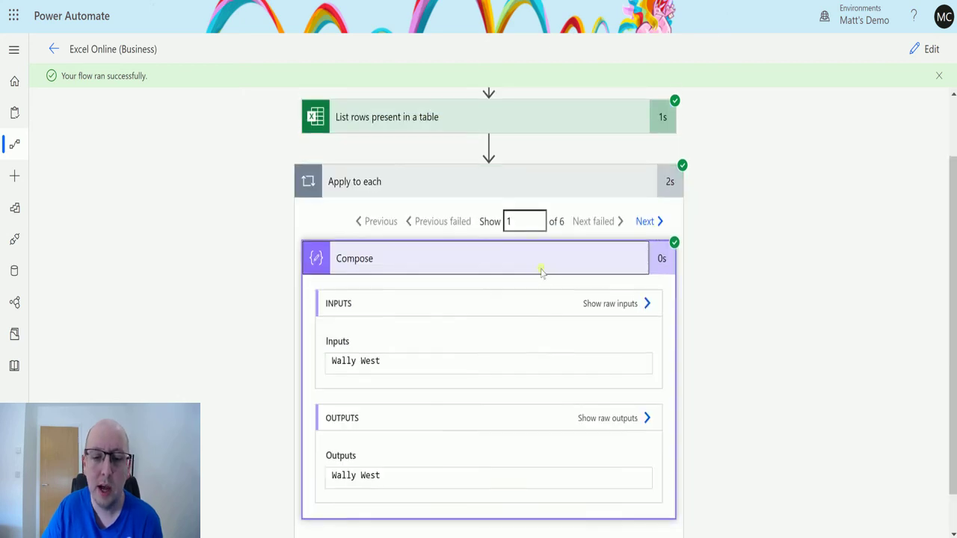
scroll(632, 237, "down", 1)
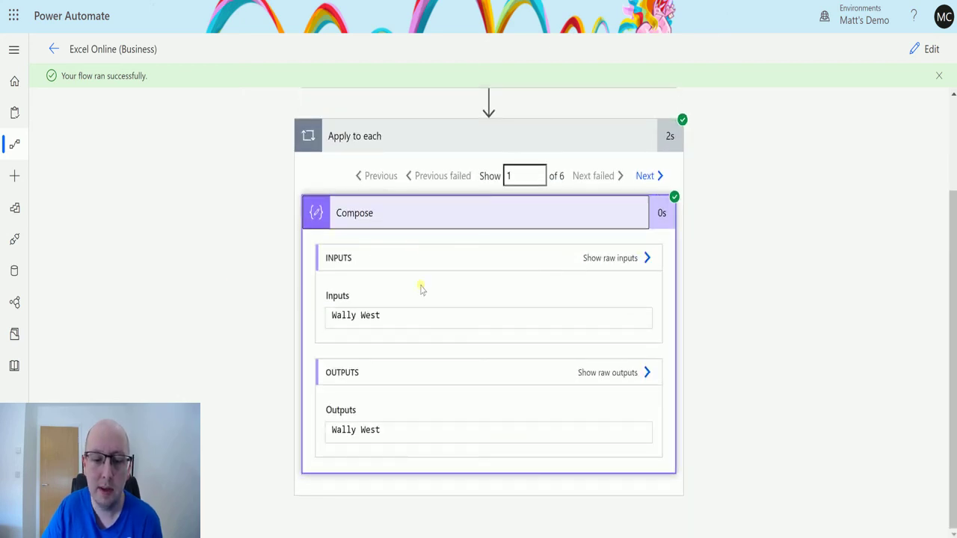
left_click(644, 177)
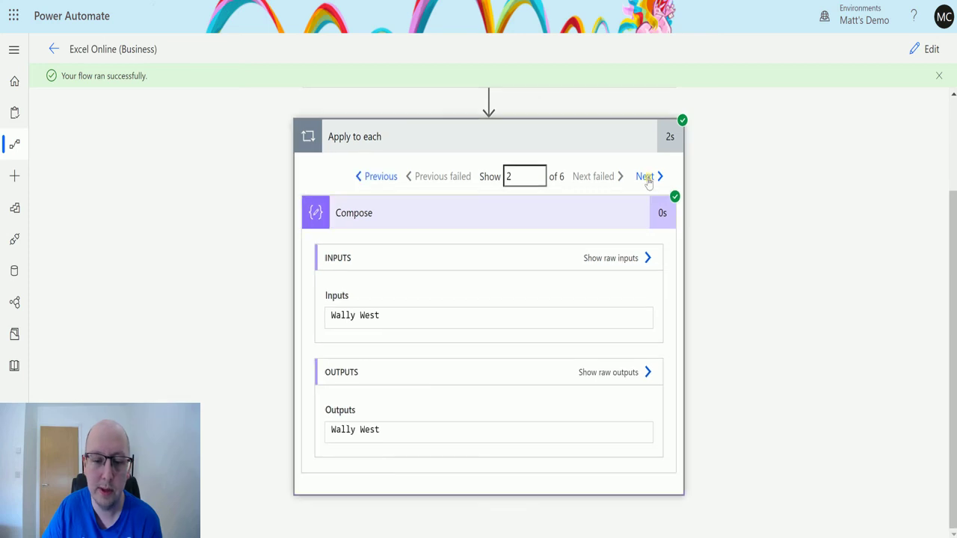
Review the Compose inputs and outputs for the remaining Apply to each iterations, through iteration 6
left_click(648, 181)
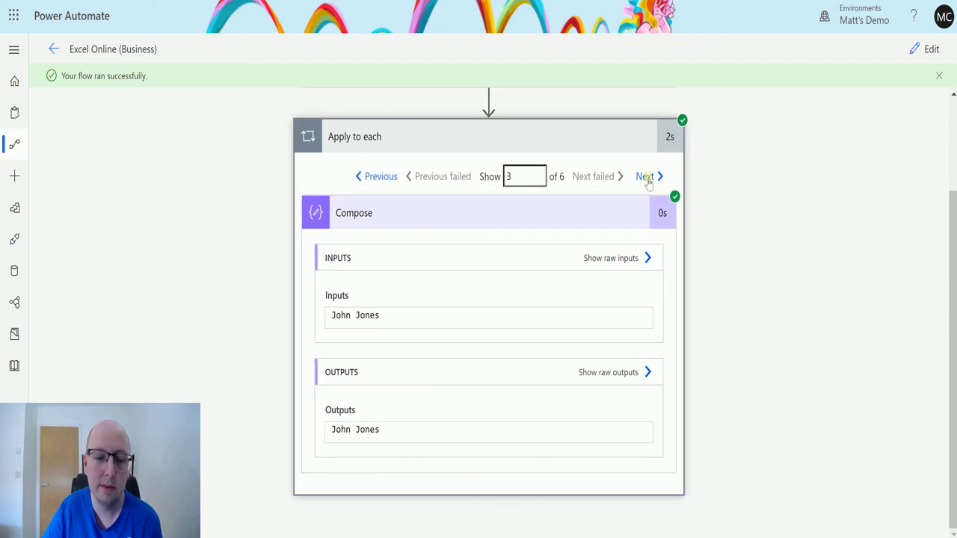
left_click(648, 182)
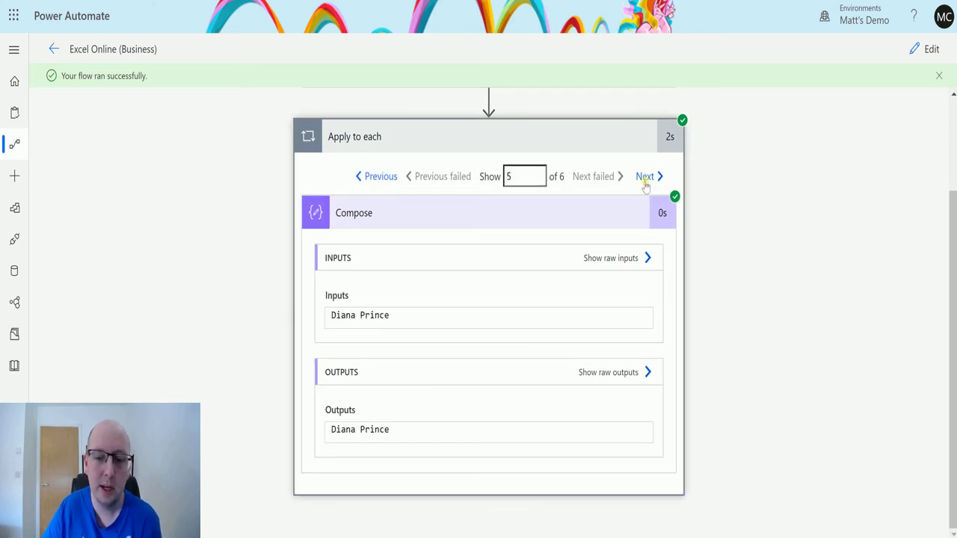
left_click(645, 180)
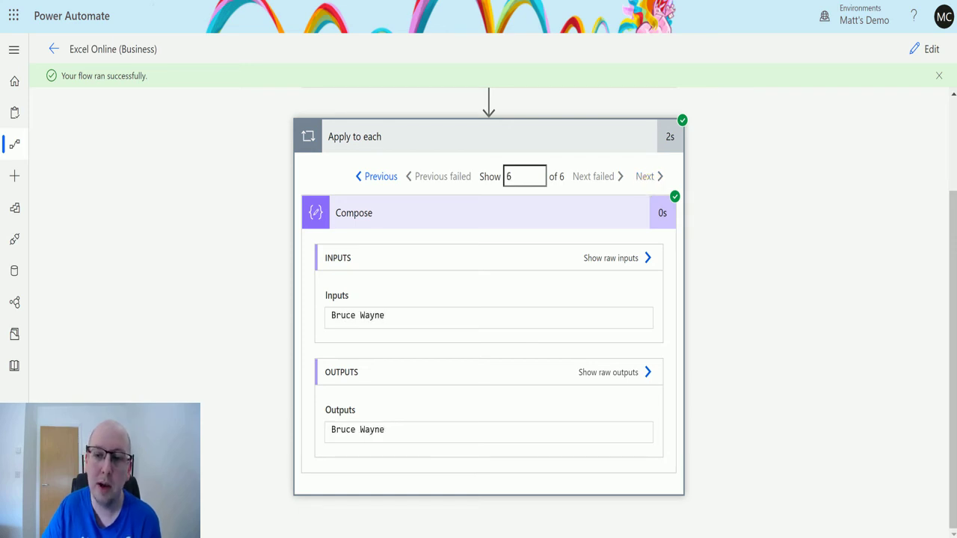
Check the Name column of the FlowBook table in Excel against the last iteration's Compose output in the Power Automate run
key("ctrl+Tab")
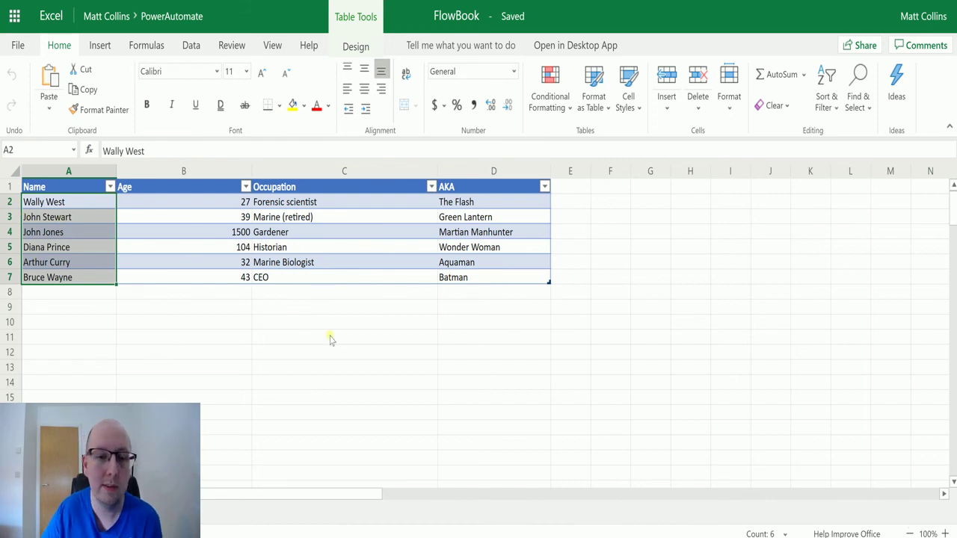
key("alt+Tab")
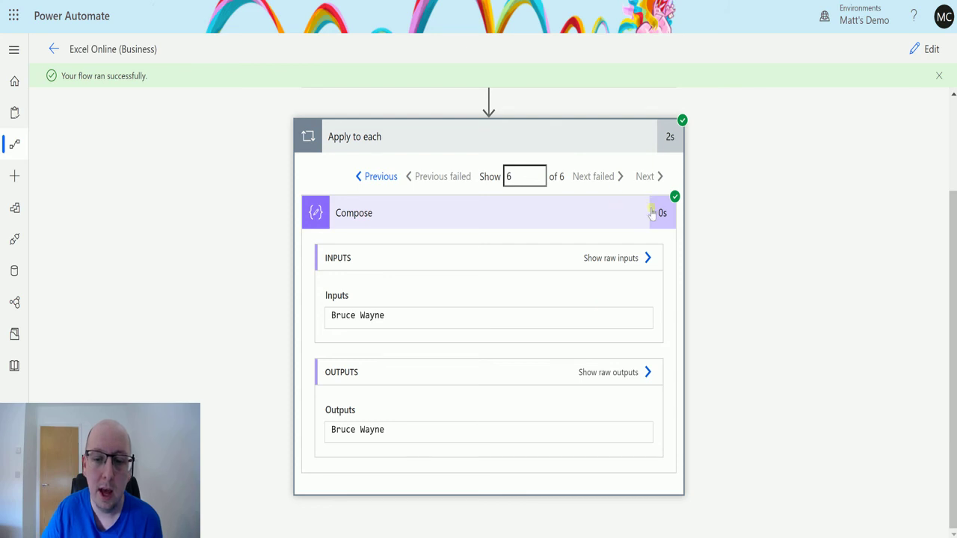
scroll(655, 213, "up", 2)
scroll(650, 229, "down", 1)
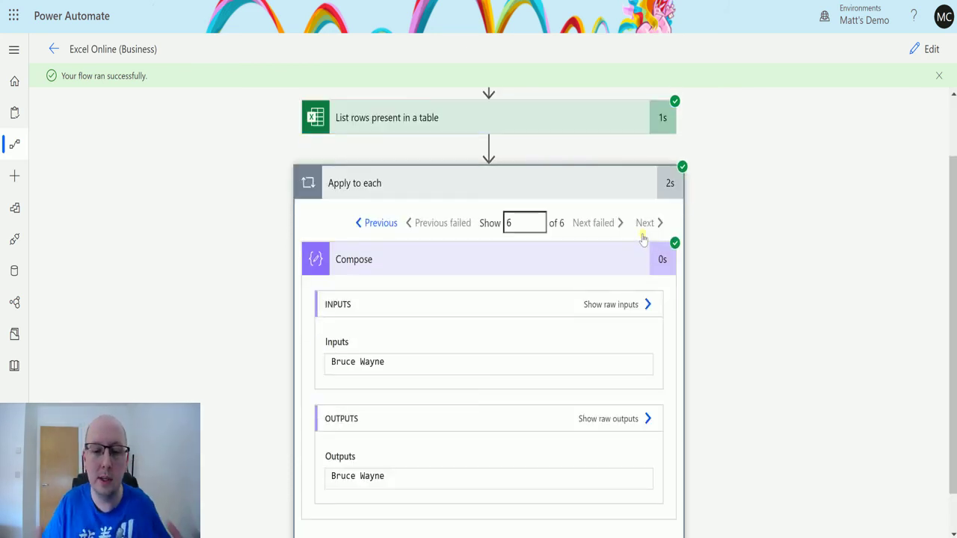